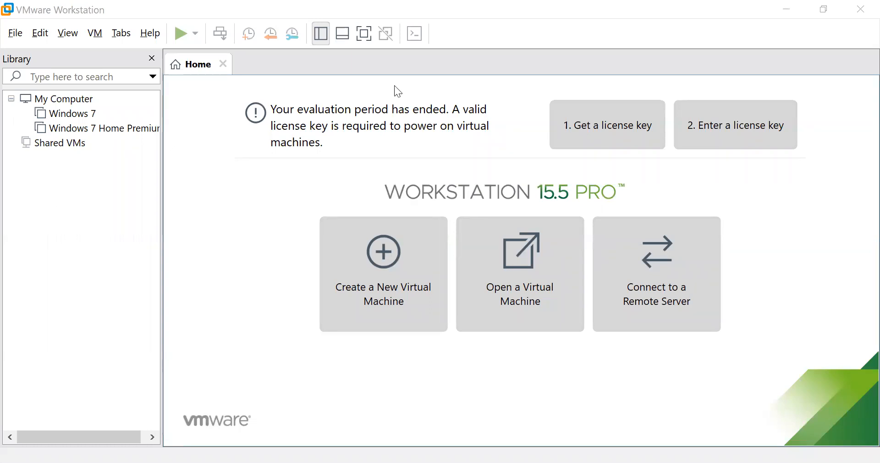
Start the New Virtual Machine Wizard from the File menu and accept the Typical configuration.
{"action": "left_click", "coordinate": [16, 36]}
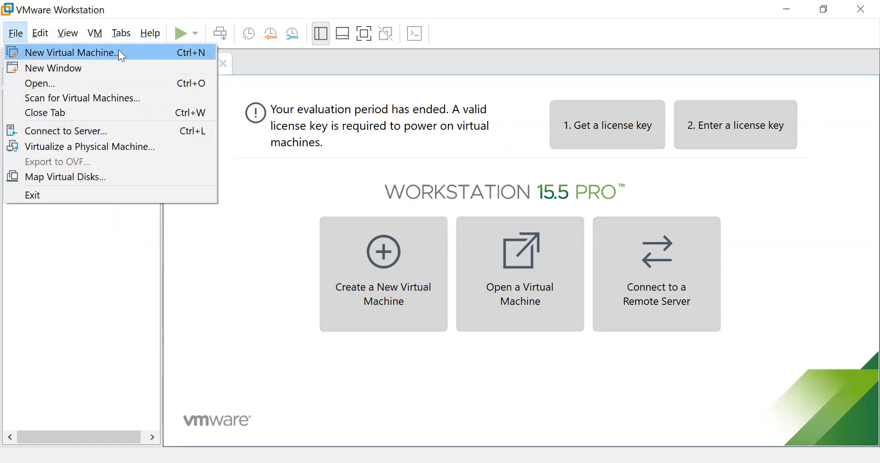
{"action": "key", "text": "Return"}
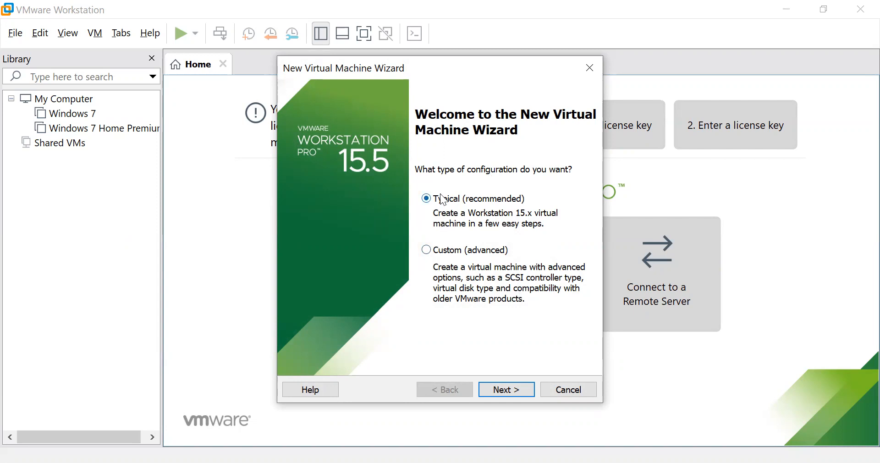
{"action": "left_click", "coordinate": [524, 394]}
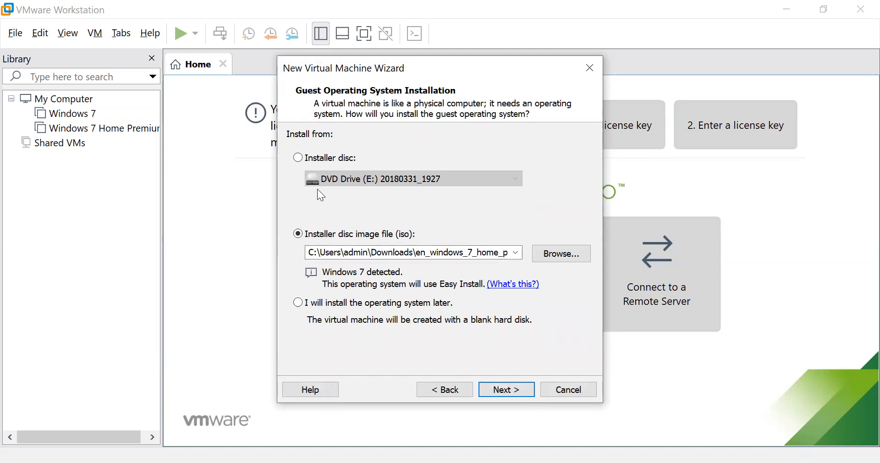
Try the physical Installer disc option and check which disc drives are available.
{"action": "left_click", "coordinate": [302, 160]}
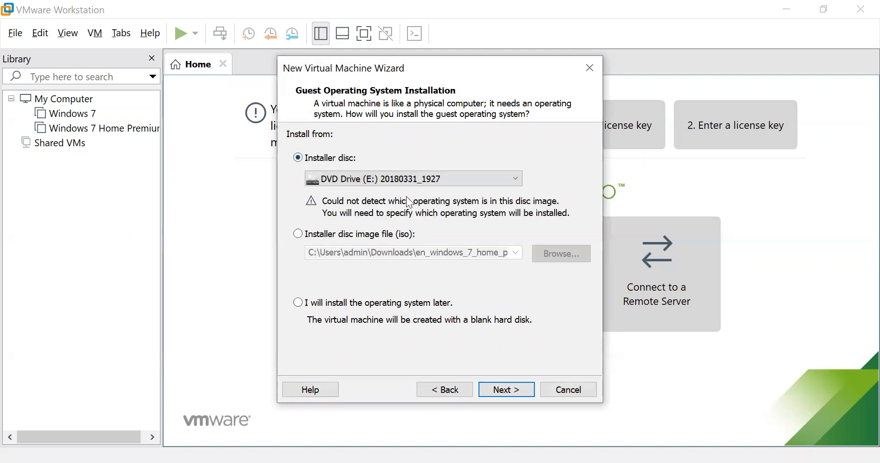
{"action": "left_click", "coordinate": [512, 176]}
{"action": "left_click", "coordinate": [511, 175]}
Switch back to the ISO image option, delete the old Home Premium path, and browse for another.
{"action": "left_click", "coordinate": [307, 237]}
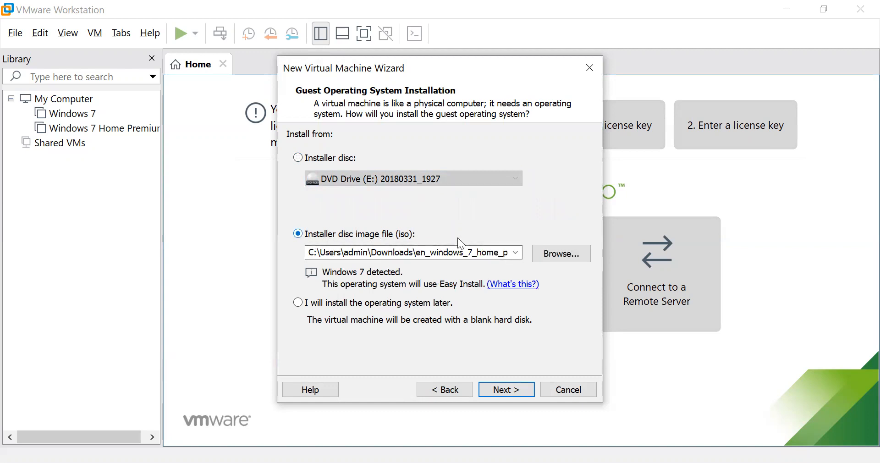
{"action": "double_click", "coordinate": [326, 253]}
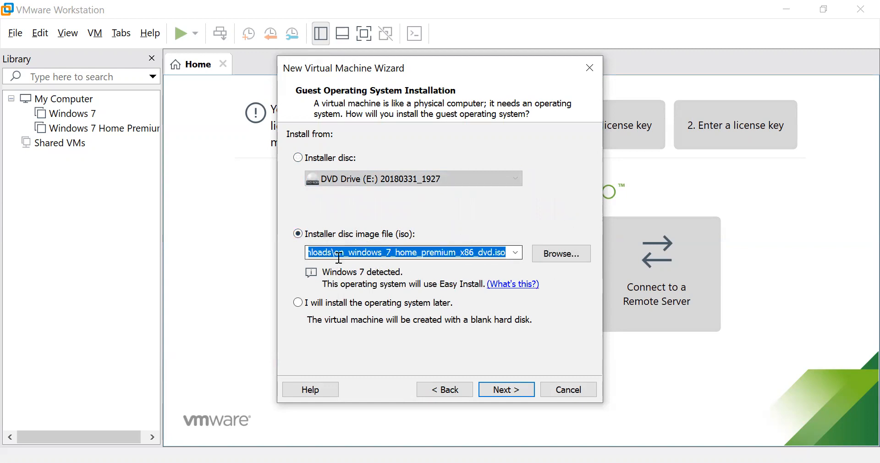
{"action": "key", "text": "BackSpace"}
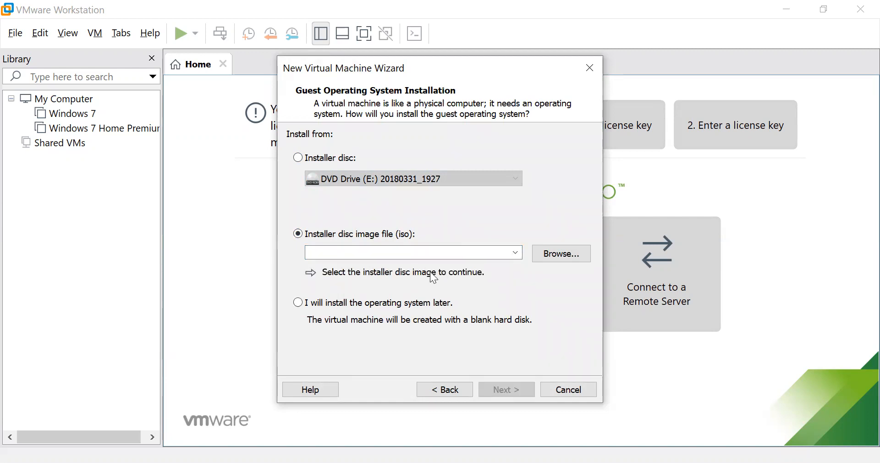
{"action": "left_click", "coordinate": [542, 253]}
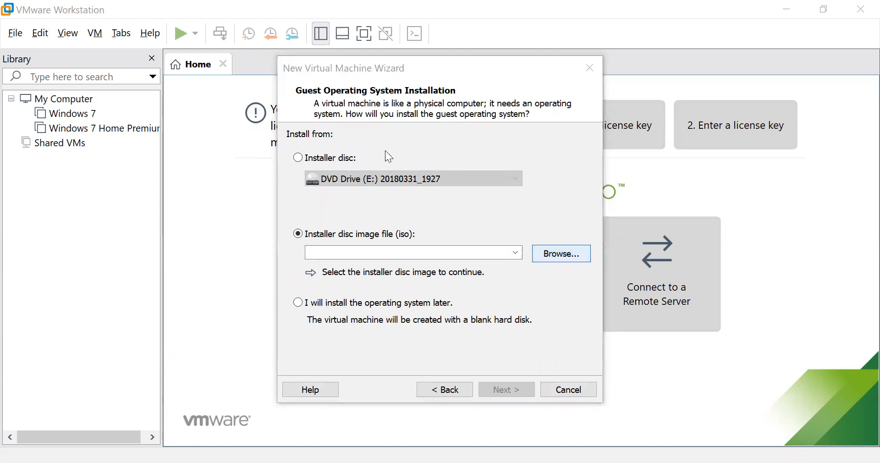
Pick en_windows_7_ultimate_x86_dvd.iso from Downloads as the installer image and continue to Easy Install.
{"action": "left_click_drag", "start_coordinate": [777, 135], "coordinate": [780, 218]}
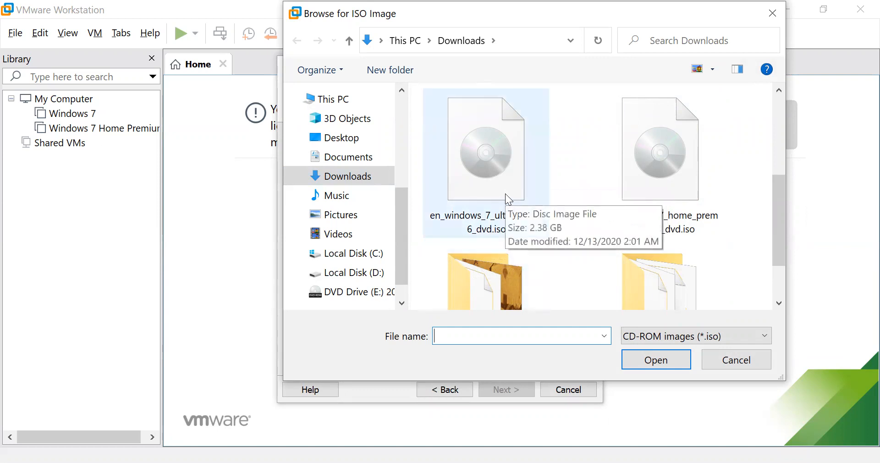
{"action": "left_click", "coordinate": [522, 234]}
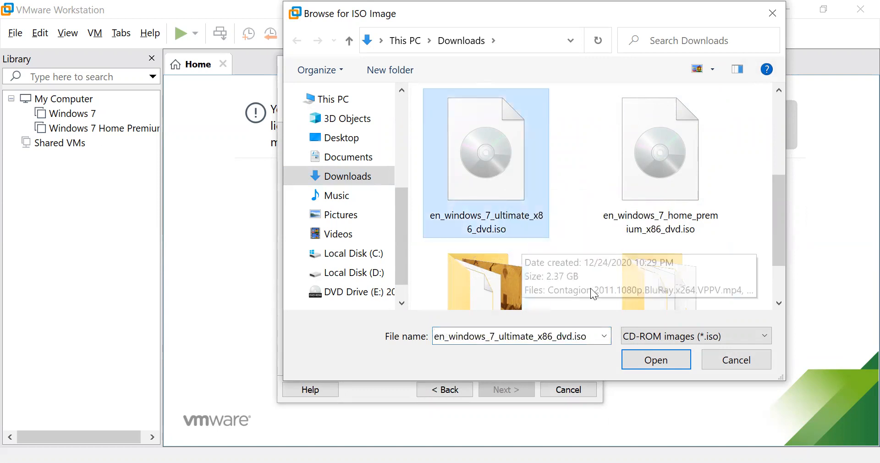
{"action": "left_click", "coordinate": [654, 360]}
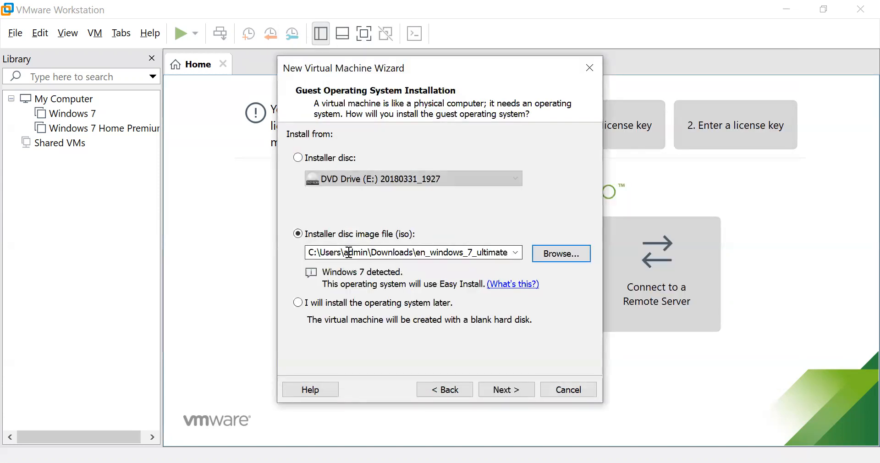
{"action": "double_click", "coordinate": [369, 252]}
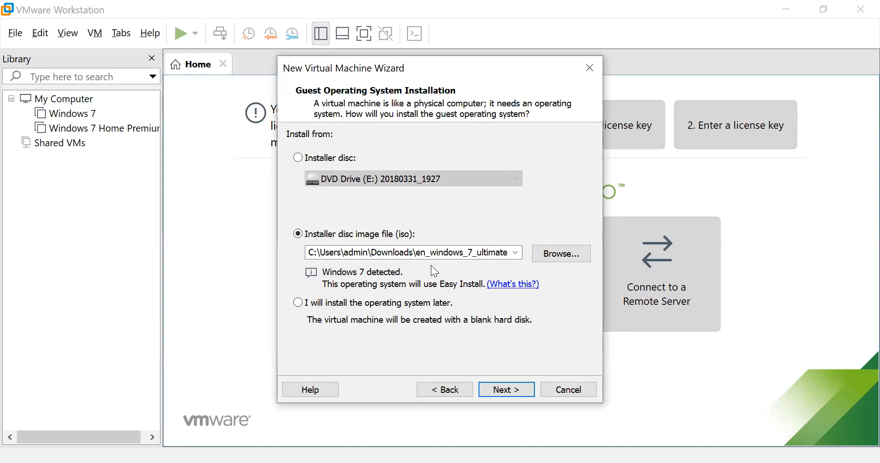
{"action": "left_click", "coordinate": [501, 392]}
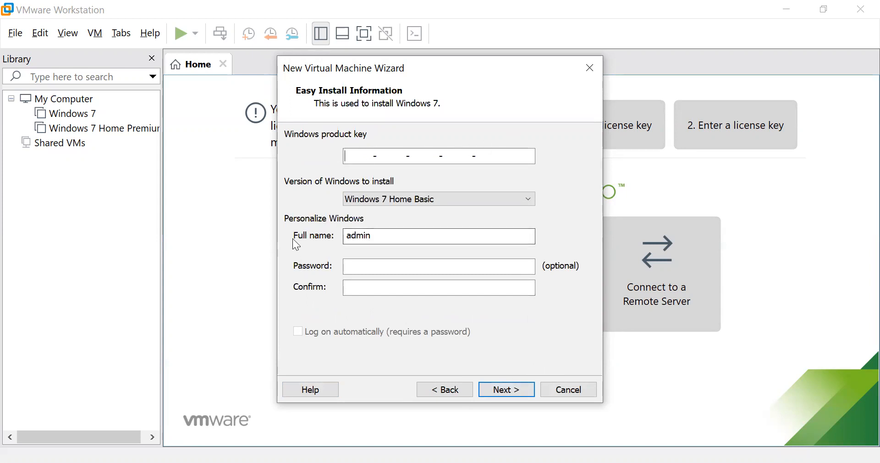
Enter the account password, leave the product key blank, and continue past the Easy Install details.
{"action": "left_click", "coordinate": [379, 265]}
{"action": "type", "text": "123456789012"}
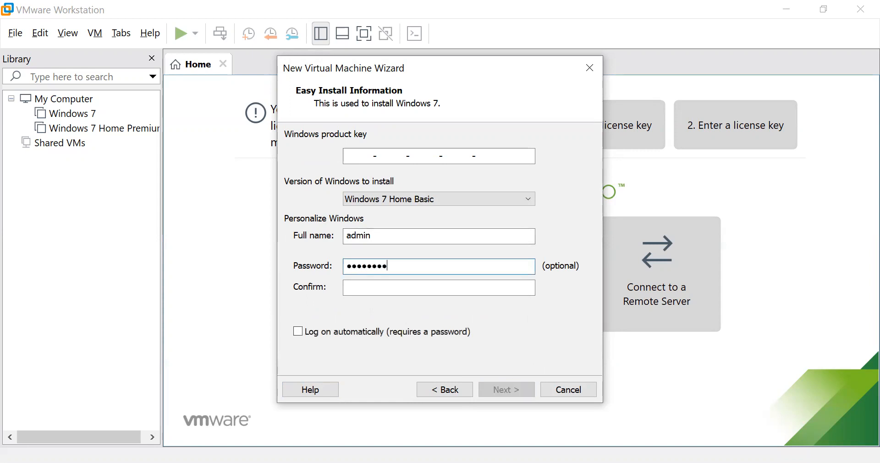
{"action": "key", "text": "Tab"}
{"action": "type", "text": "123456789012"}
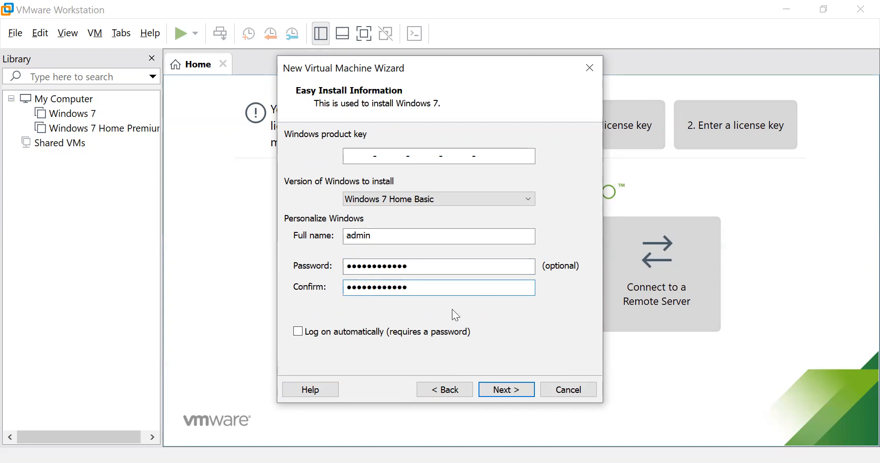
{"action": "left_click", "coordinate": [508, 389]}
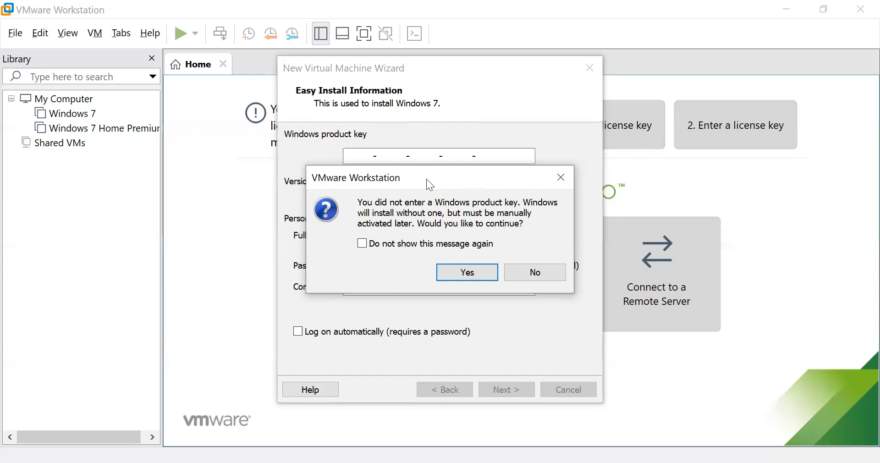
{"action": "left_click_drag", "start_coordinate": [426, 182], "coordinate": [422, 190]}
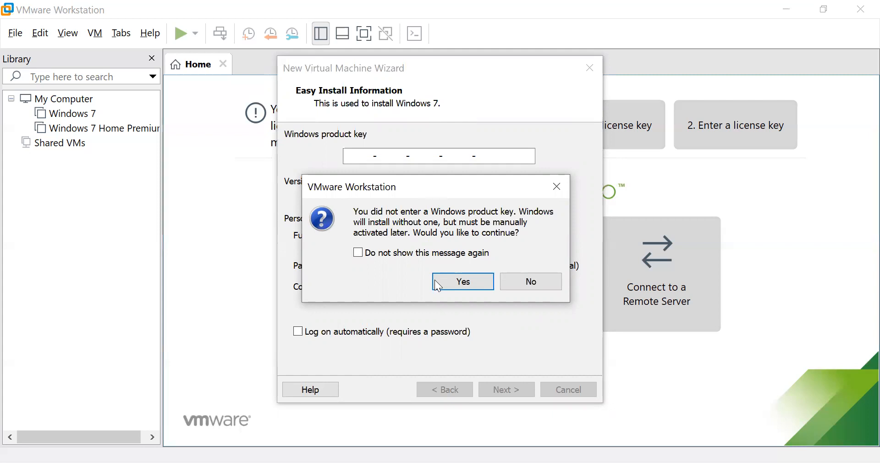
Continue without a product key and name the machine 'Windows 7 Ultimate Version'.
{"action": "left_click", "coordinate": [450, 288]}
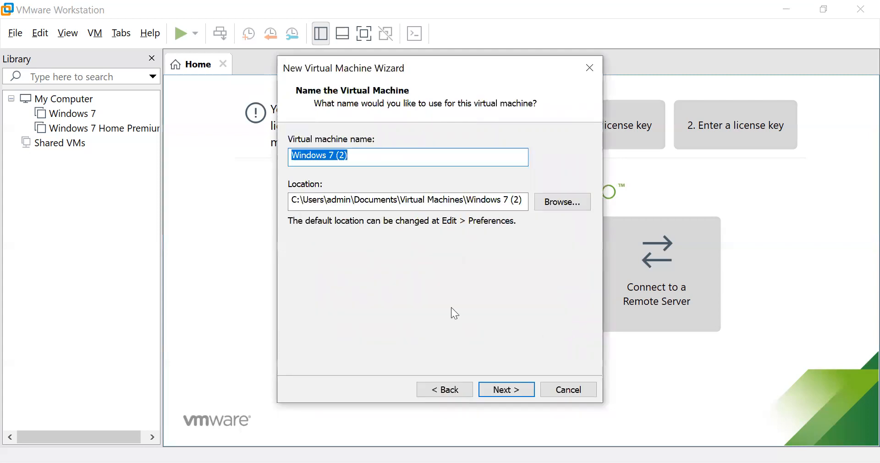
{"action": "left_click", "coordinate": [365, 156]}
{"action": "key", "text": "BackSpace"}
{"action": "key", "text": "BackSpace"}
{"action": "key", "text": "BackSpace"}
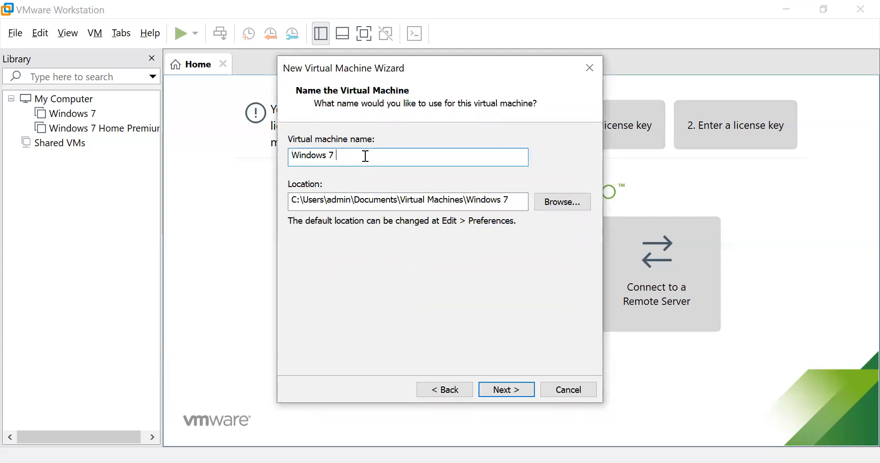
{"action": "type", "text": "U"}
{"action": "key", "text": "BackSpace"}
{"action": "type", "text": "Ultimate"}
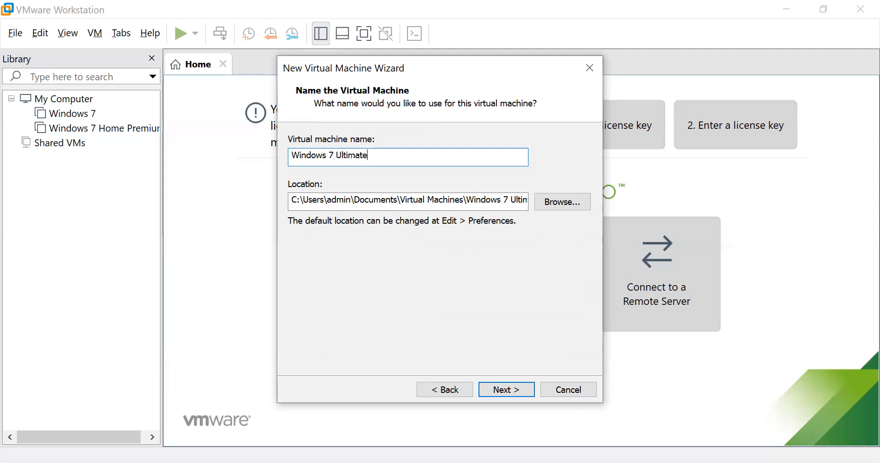
{"action": "type", "text": " Version"}
Keep the 60.0 GB disk size and store the virtual disk as a single file.
{"action": "left_click", "coordinate": [507, 390]}
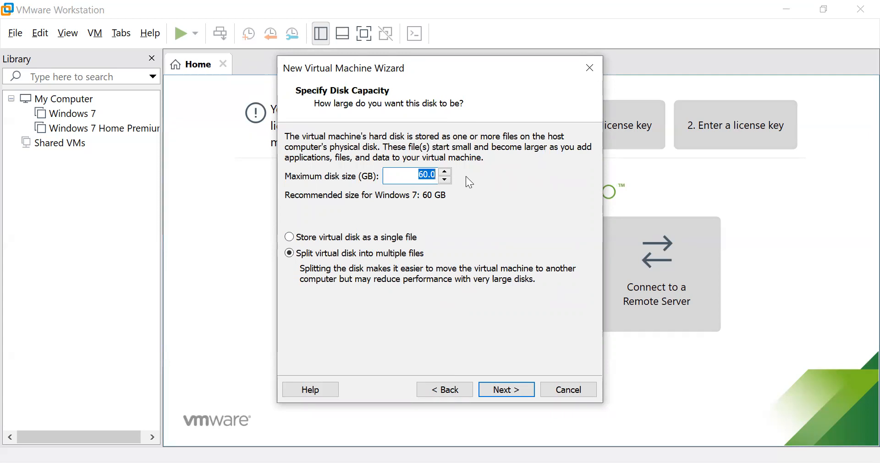
{"action": "left_click", "coordinate": [412, 177]}
{"action": "left_click_drag", "start_coordinate": [413, 177], "coordinate": [493, 180]}
{"action": "left_click", "coordinate": [291, 242]}
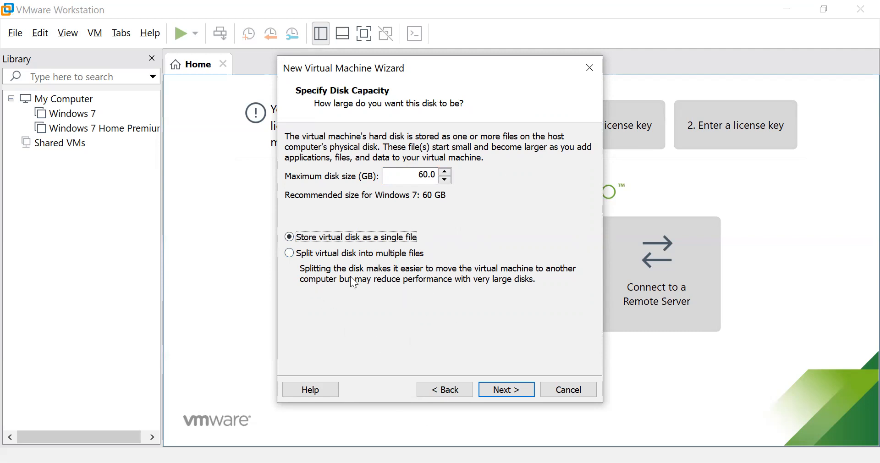
Review each summary entry: name, hard disk, location, version, operating system, network adapter, other devices.
{"action": "left_click", "coordinate": [504, 394]}
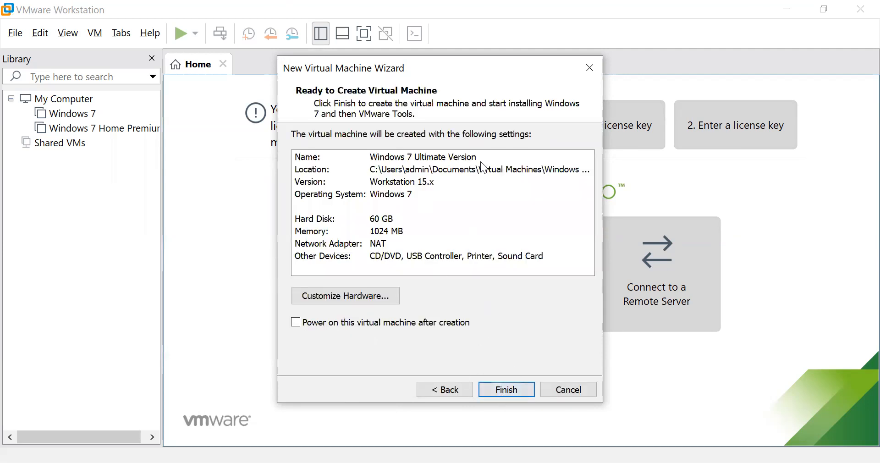
{"action": "left_click", "coordinate": [304, 161]}
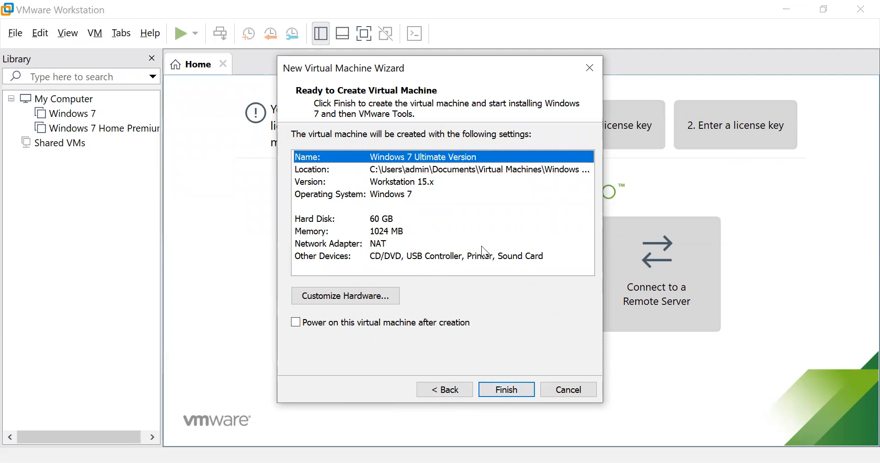
{"action": "key", "text": "Down"}
{"action": "key", "text": "Down"}
{"action": "key", "text": "Down"}
{"action": "key", "text": "Down"}
{"action": "key", "text": "Down"}
{"action": "key", "text": "Down"}
{"action": "key", "text": "Down"}
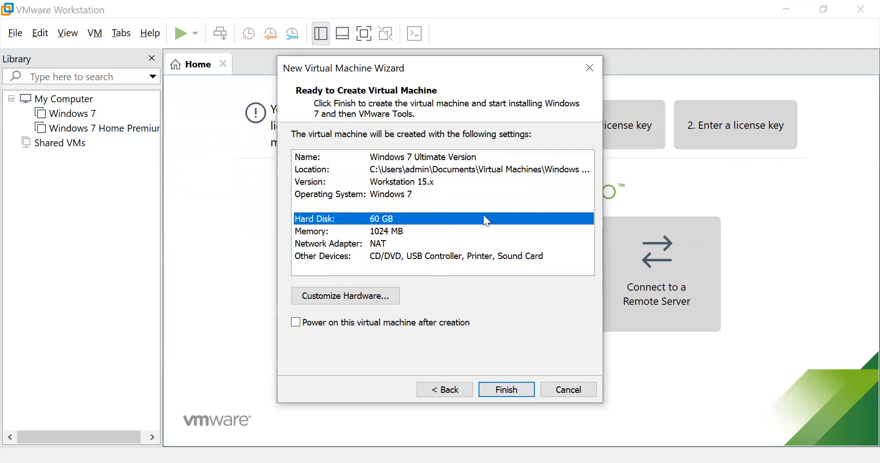
{"action": "key", "text": "Up"}
{"action": "key", "text": "Up"}
{"action": "key", "text": "Up"}
{"action": "key", "text": "Up"}
{"action": "key", "text": "Up"}
{"action": "key", "text": "Up"}
{"action": "key", "text": "Up"}
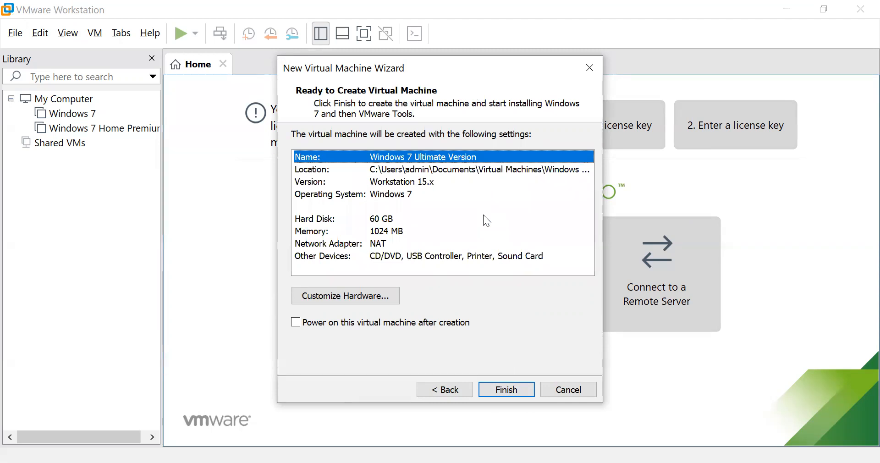
{"action": "key", "text": "Down"}
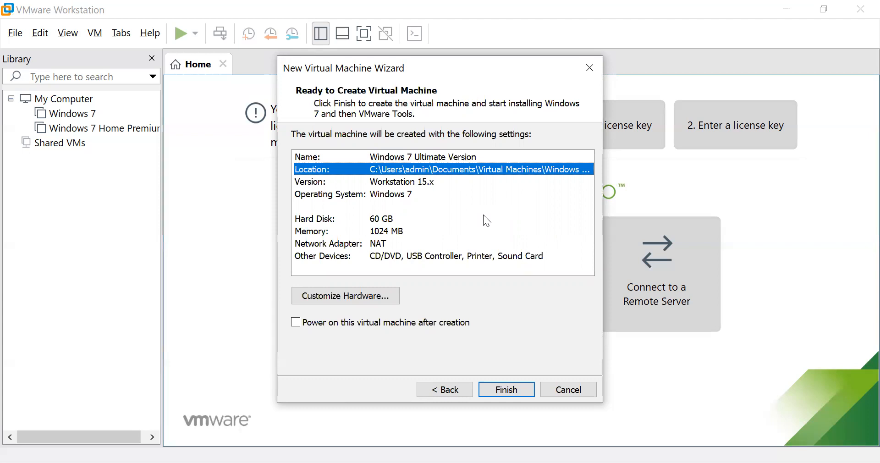
{"action": "key", "text": "Down"}
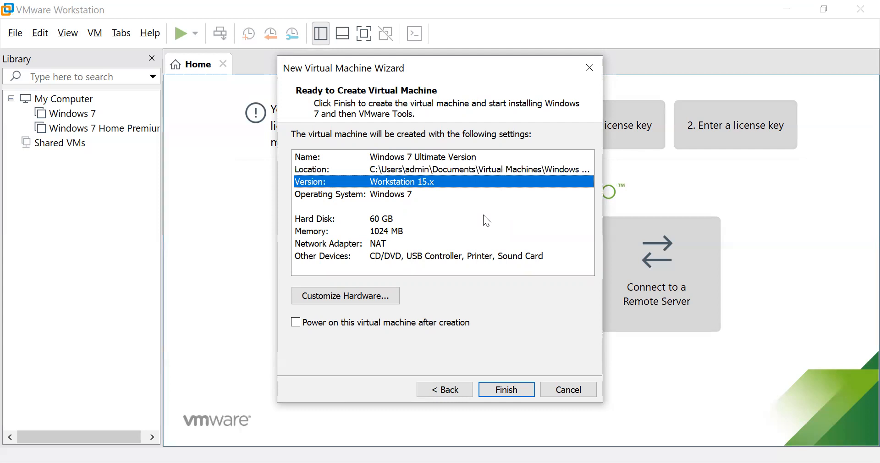
{"action": "key", "text": "Down"}
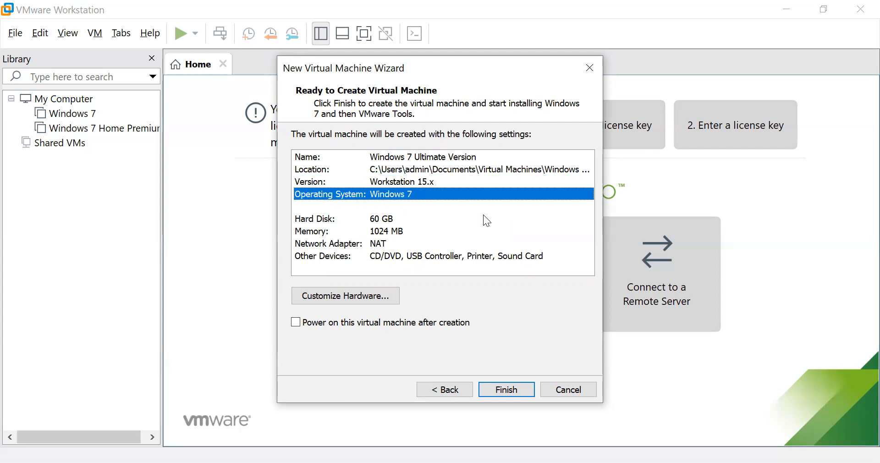
{"action": "key", "text": "Down"}
{"action": "key", "text": "Down"}
{"action": "key", "text": "Down"}
{"action": "key", "text": "Down"}
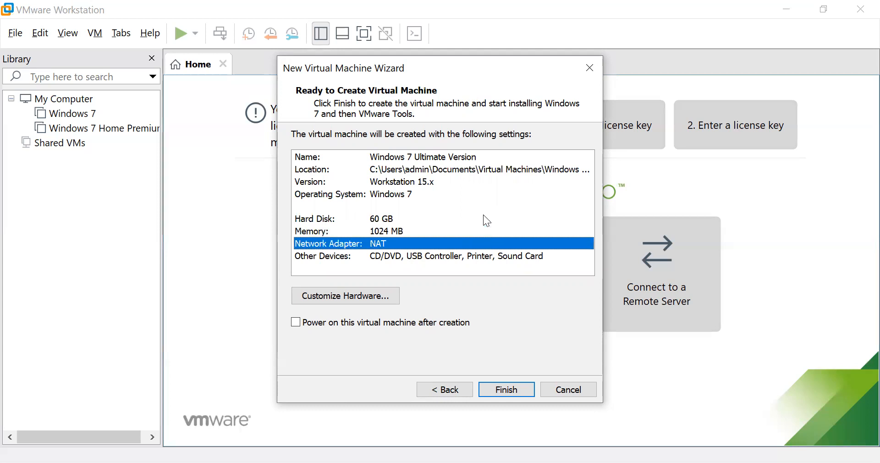
{"action": "key", "text": "Down"}
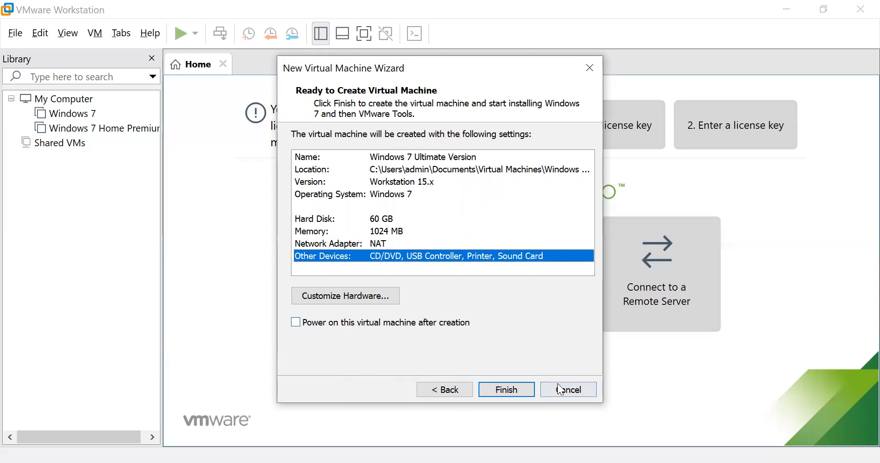
Finish the wizard to create the Windows 7 Ultimate Version machine and its disk.
{"action": "left_click", "coordinate": [508, 388]}
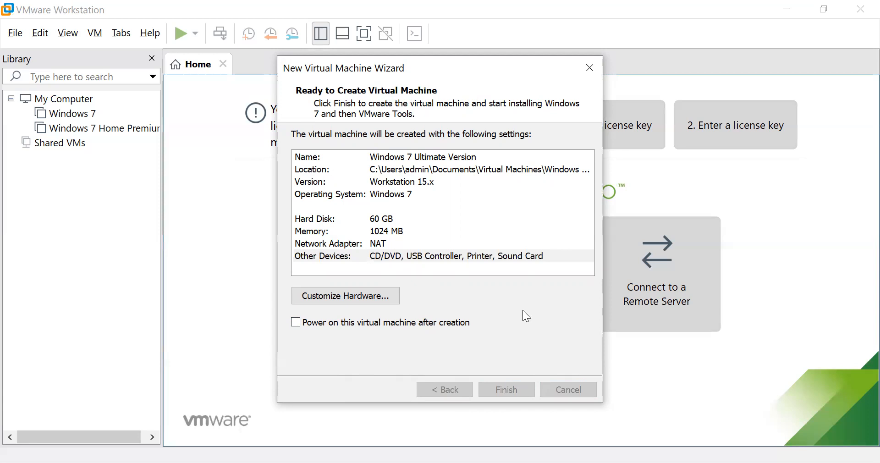